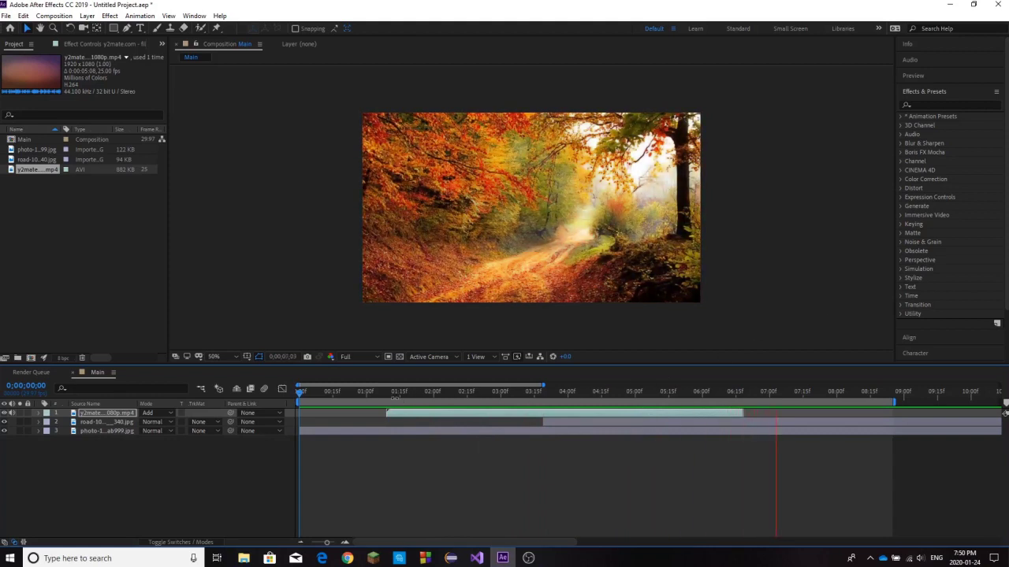
Step: Create a new 1280×720, 29.97 fps, 30-second composition named Main from the Project panel
{"action": "left_click_drag", "start_coordinate": [377, 396], "coordinate": [395, 447]}
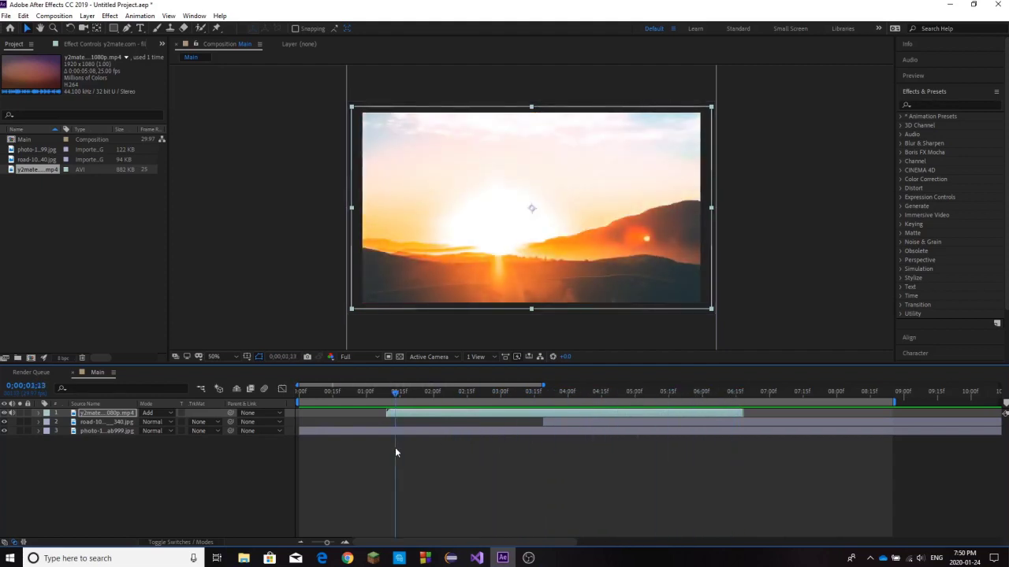
{"action": "left_click", "coordinate": [484, 493]}
{"action": "right_click", "coordinate": [108, 234]}
{"action": "left_click", "coordinate": [139, 239]}
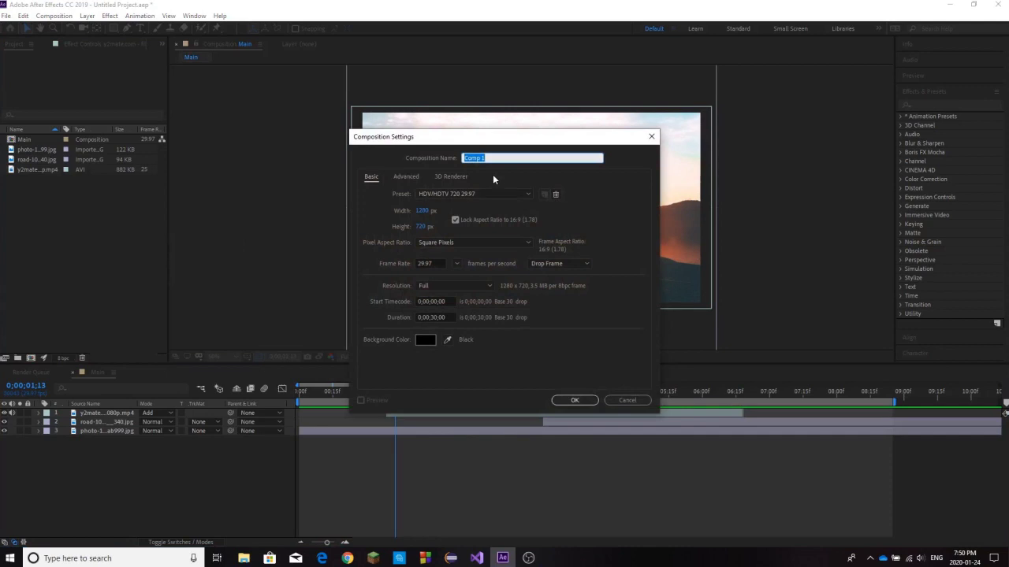
{"action": "type", "text": "Main"}
{"action": "key", "text": "Return"}
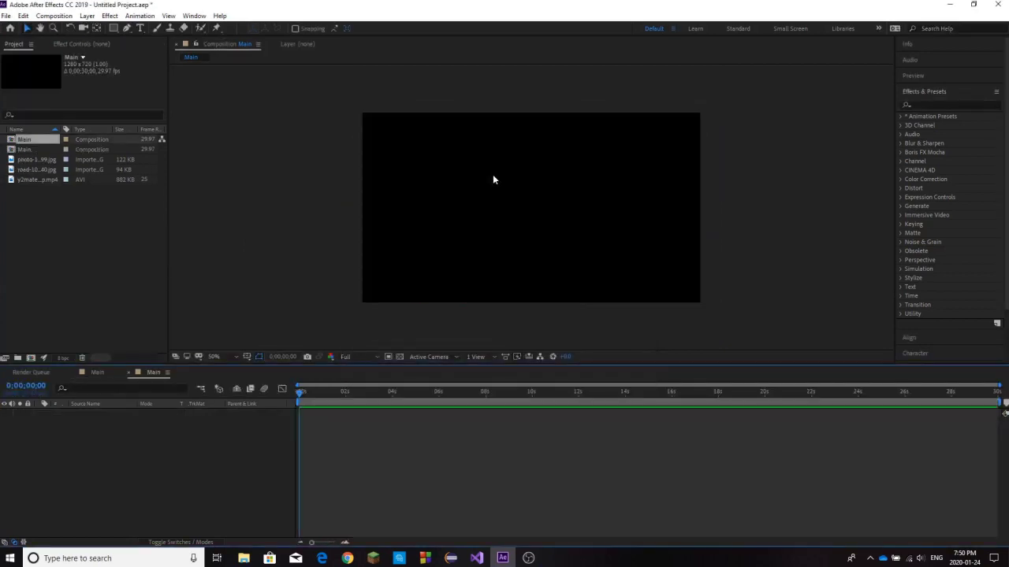
{"action": "left_click", "coordinate": [41, 160]}
Step: Add the sunset and forest road photos to Main as layers
{"action": "left_click", "coordinate": [42, 170], "text": "shift"}
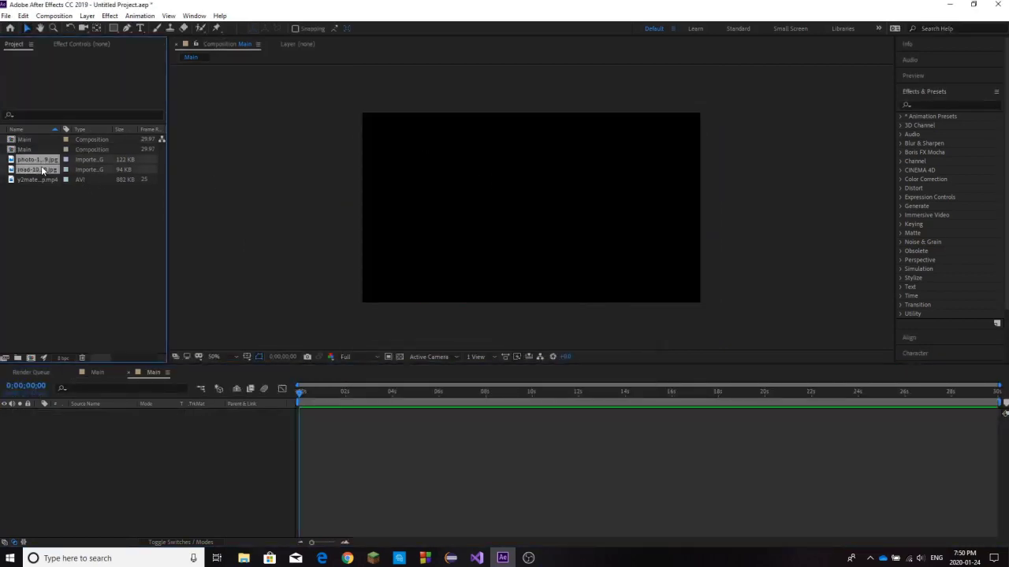
{"action": "left_click_drag", "start_coordinate": [37, 163], "coordinate": [210, 482]}
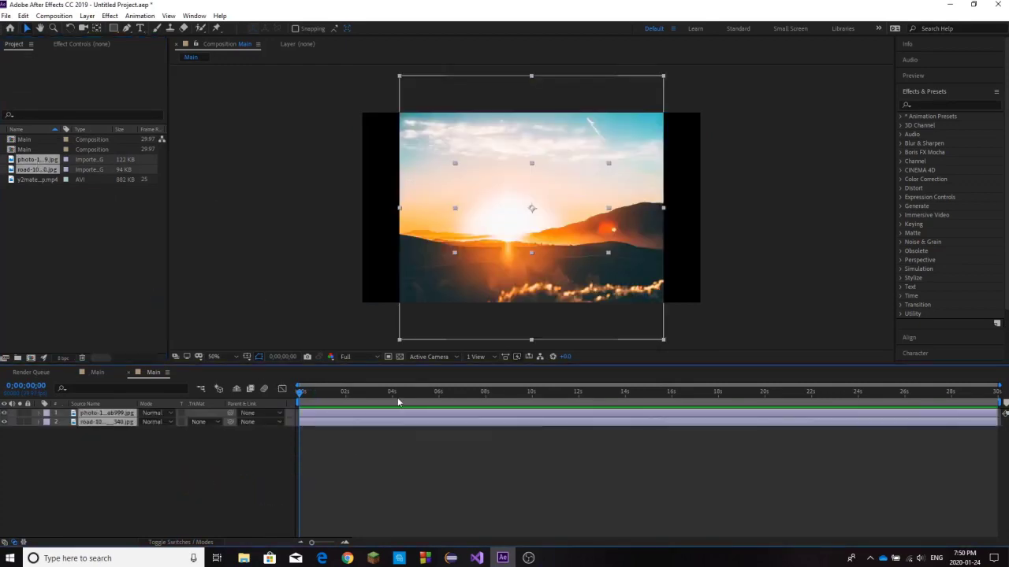
{"action": "left_click_drag", "start_coordinate": [363, 394], "coordinate": [392, 394]}
{"action": "left_click", "coordinate": [355, 450]}
Step: Scale both photo layers up to 163% so they fill the frame
{"action": "left_click", "coordinate": [416, 414]}
{"action": "left_click", "coordinate": [412, 422], "text": "shift"}
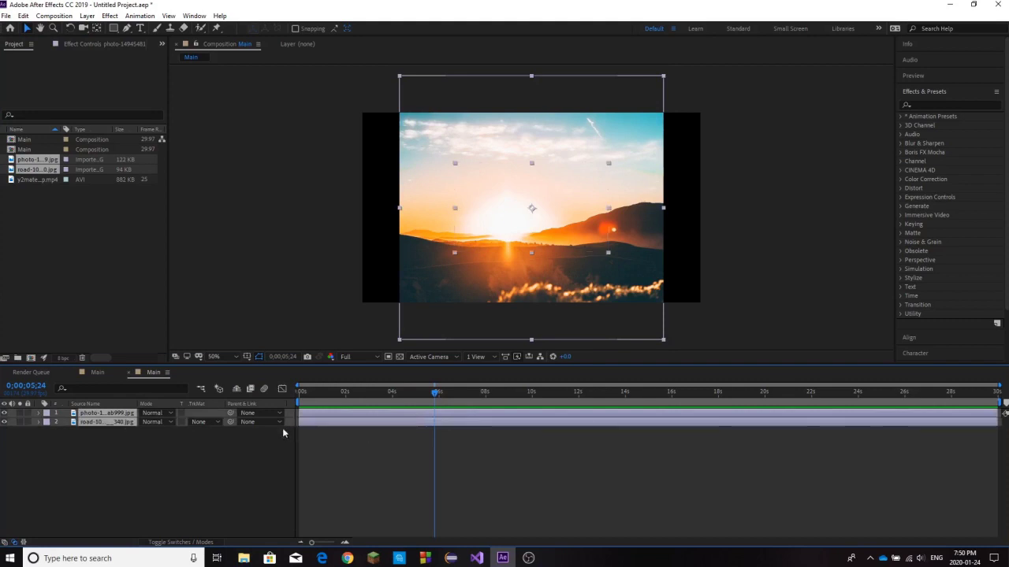
{"action": "key", "text": "s"}
{"action": "left_click_drag", "start_coordinate": [168, 422], "coordinate": [167, 463]}
{"action": "left_click", "coordinate": [173, 447]}
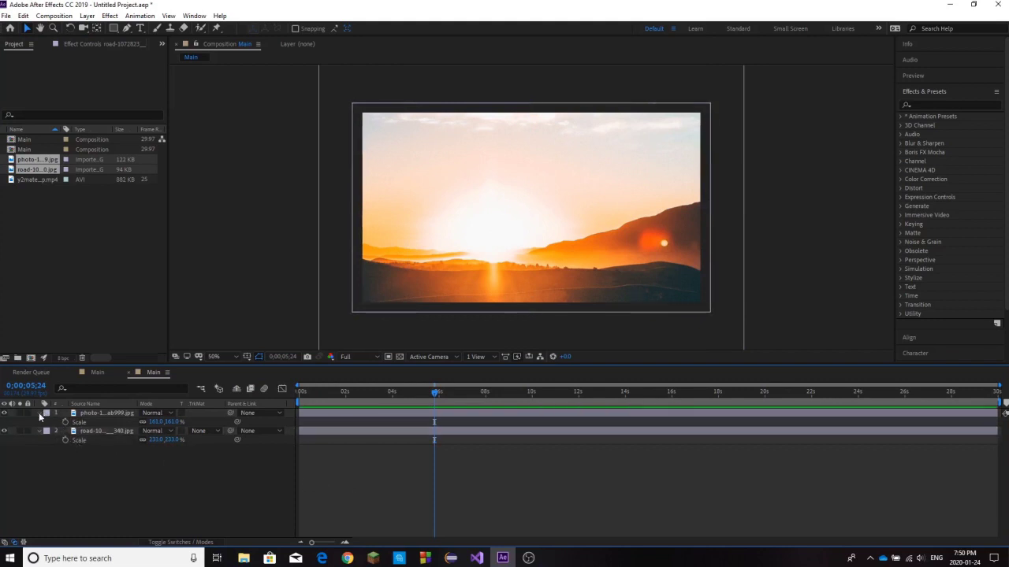
Step: Trim the sunset layer to start at the playhead, about six seconds in
{"action": "left_click", "coordinate": [40, 414]}
{"action": "left_click", "coordinate": [409, 412]}
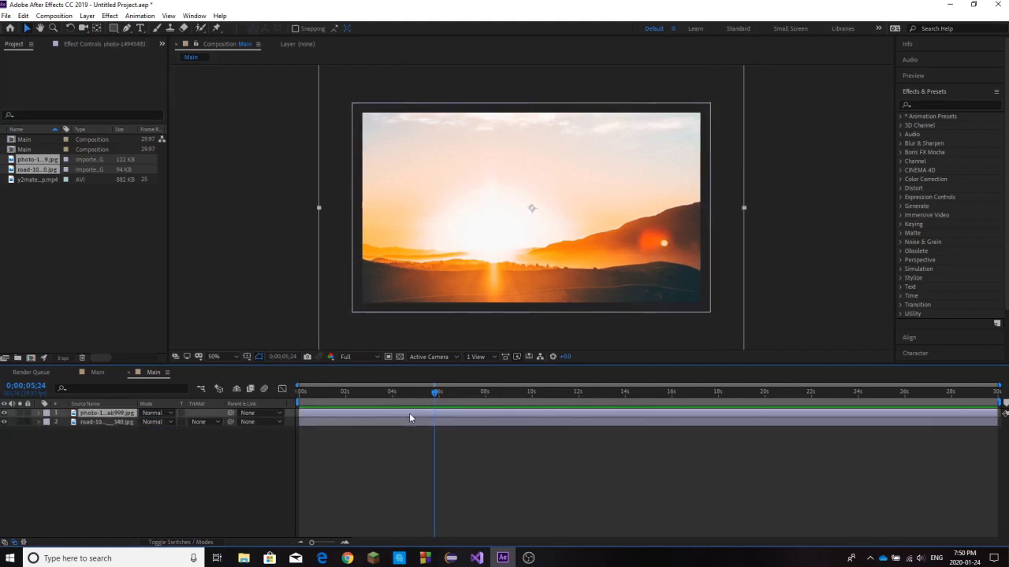
{"action": "key", "text": "alt+["}
{"action": "left_click_drag", "start_coordinate": [411, 408], "coordinate": [322, 457]}
Step: Add the y2mate light-leak video as the top layer of Main
{"action": "left_click", "coordinate": [494, 462]}
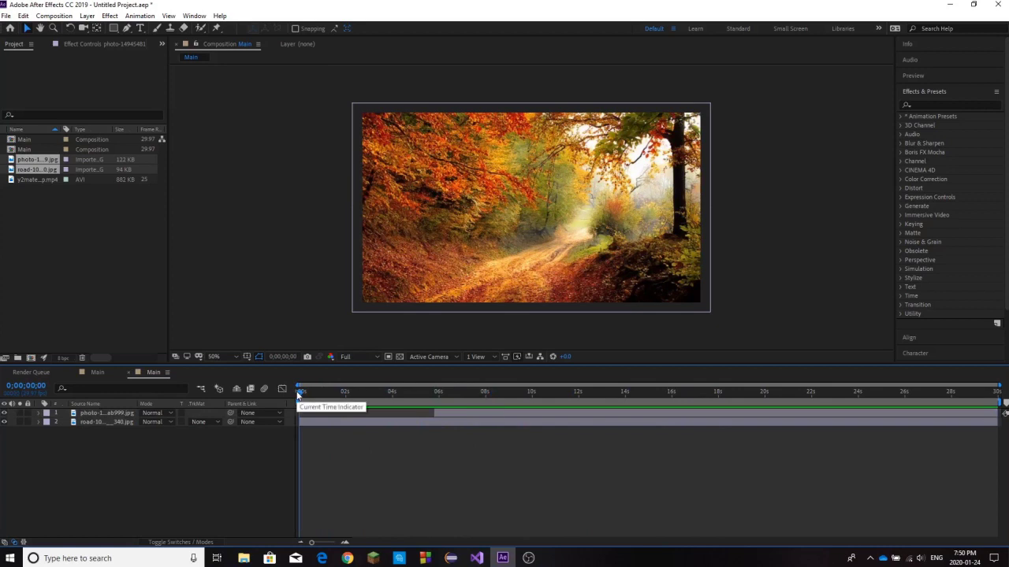
{"action": "left_click", "coordinate": [40, 198]}
{"action": "left_click", "coordinate": [48, 180]}
{"action": "left_click_drag", "start_coordinate": [48, 180], "coordinate": [115, 416]}
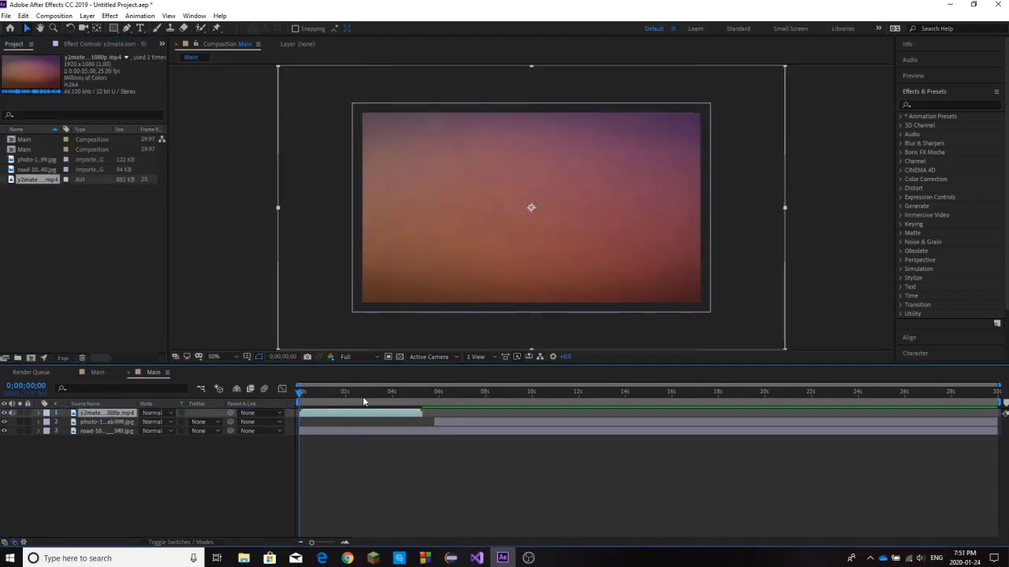
Step: Preview the light leak over the photos from about 3 seconds
{"action": "mouse_move", "coordinate": [348, 398]}
{"action": "left_mouse_down"}
{"action": "mouse_move", "coordinate": [382, 427]}
{"action": "mouse_move", "coordinate": [365, 398]}
{"action": "mouse_move", "coordinate": [307, 404]}
{"action": "mouse_move", "coordinate": [364, 401]}
{"action": "left_mouse_up"}
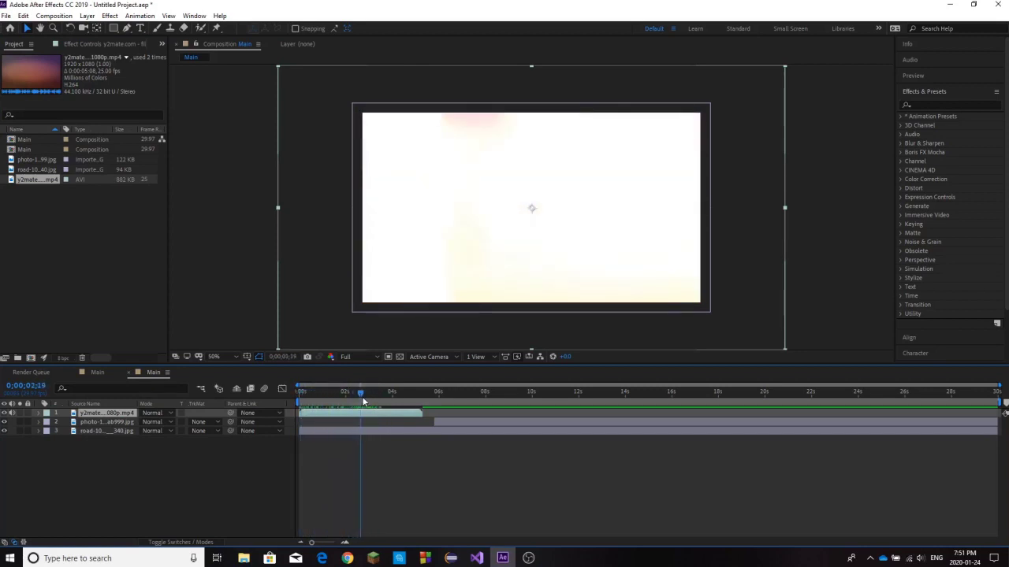
{"action": "left_click", "coordinate": [462, 487]}
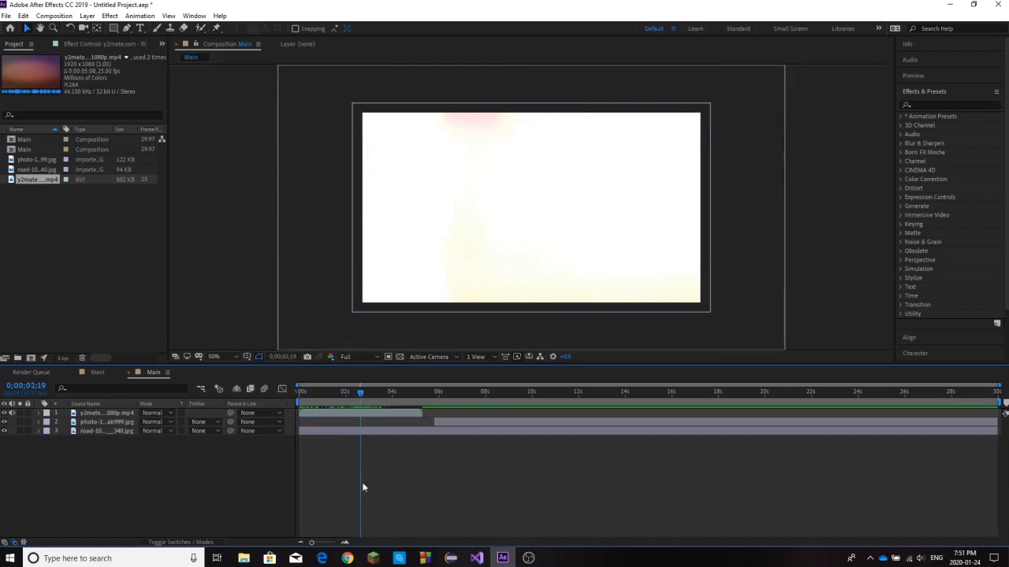
{"action": "left_click_drag", "start_coordinate": [360, 392], "coordinate": [301, 400]}
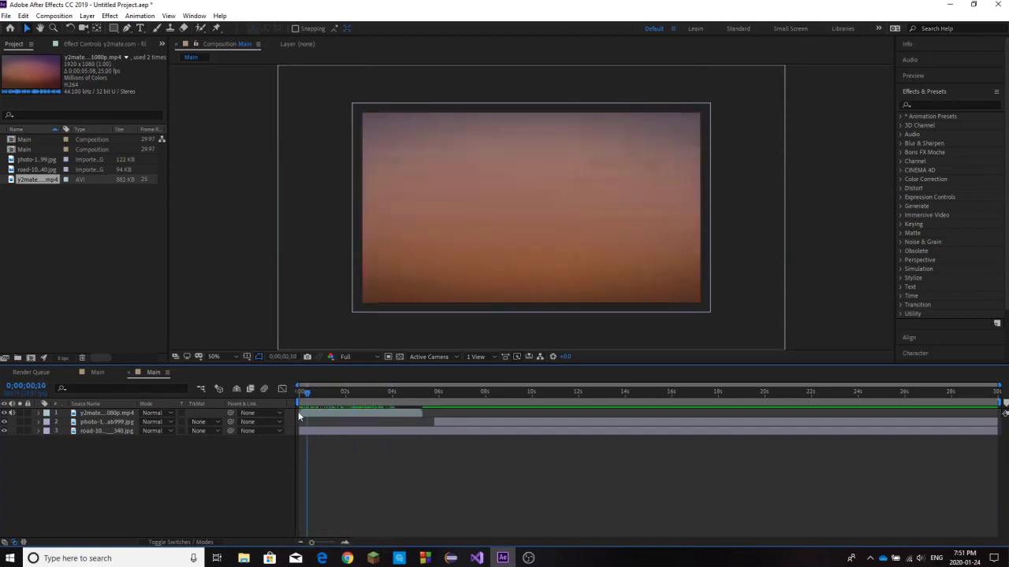
{"action": "key", "text": "space"}
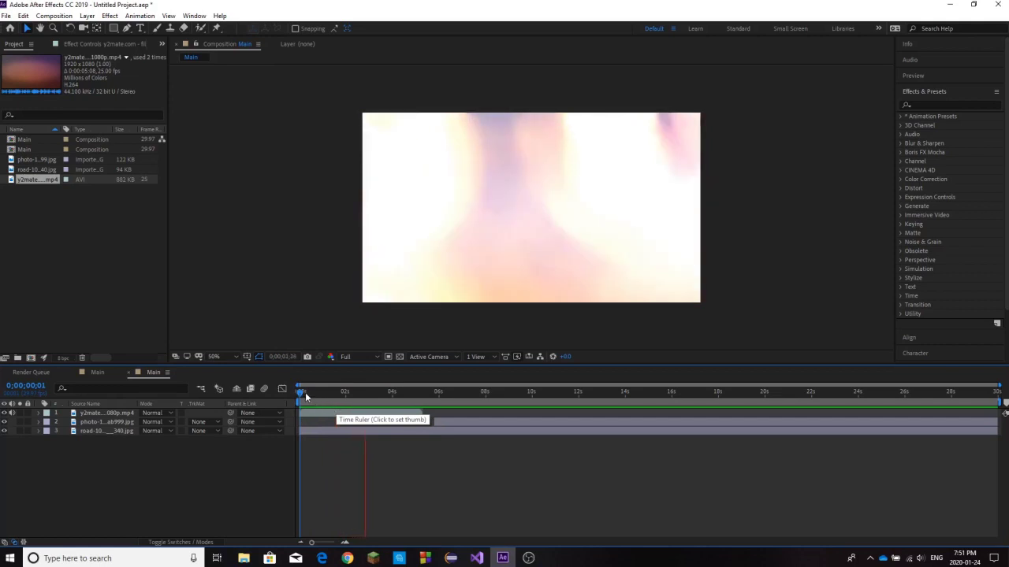
Step: Find the frame where the sunset photo begins and zoom the timeline in
{"action": "left_click", "coordinate": [339, 402]}
{"action": "left_click_drag", "start_coordinate": [339, 403], "coordinate": [359, 408]}
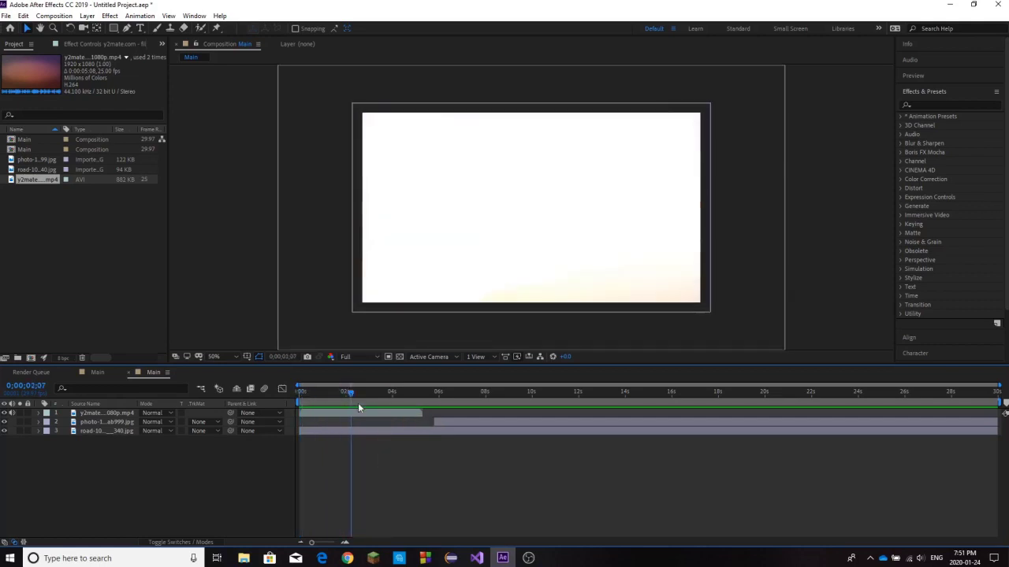
{"action": "left_click", "coordinate": [437, 389]}
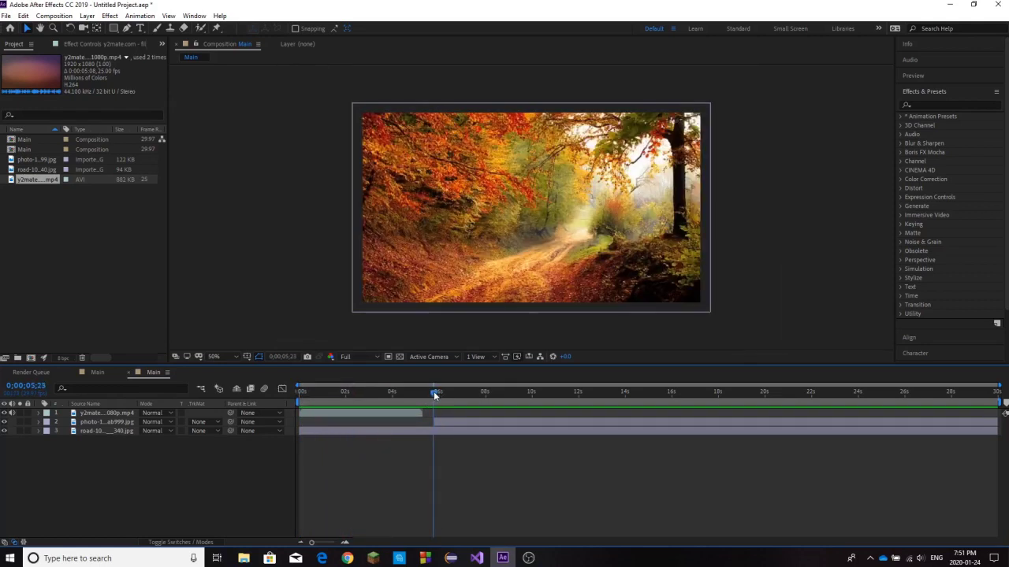
{"action": "left_click_drag", "start_coordinate": [433, 391], "coordinate": [435, 391]}
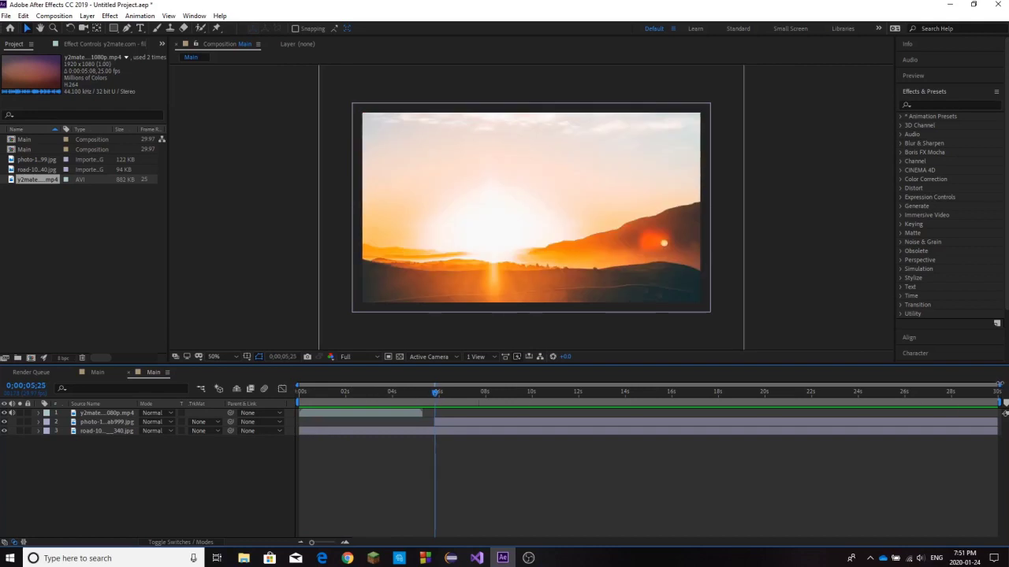
{"action": "scroll", "coordinate": [482, 404], "scroll_direction": "up", "scroll_amount": 4}
Step: Slide the light-leak layer to roughly 3.5–9 seconds so it straddles the cut
{"action": "left_click_drag", "start_coordinate": [450, 419], "coordinate": [612, 416]}
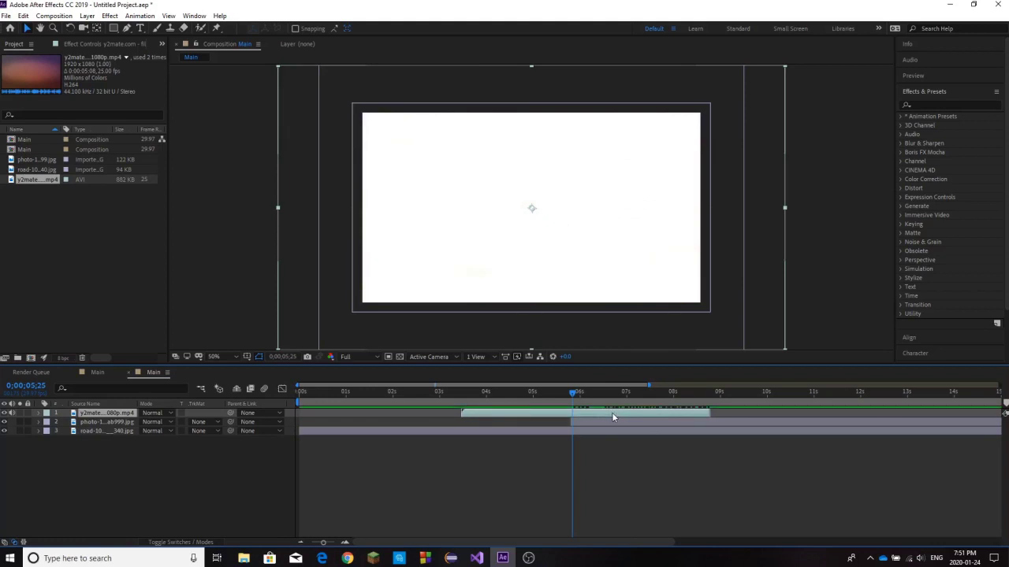
{"action": "left_click", "coordinate": [568, 393]}
{"action": "left_click", "coordinate": [590, 453]}
{"action": "left_click", "coordinate": [589, 419]}
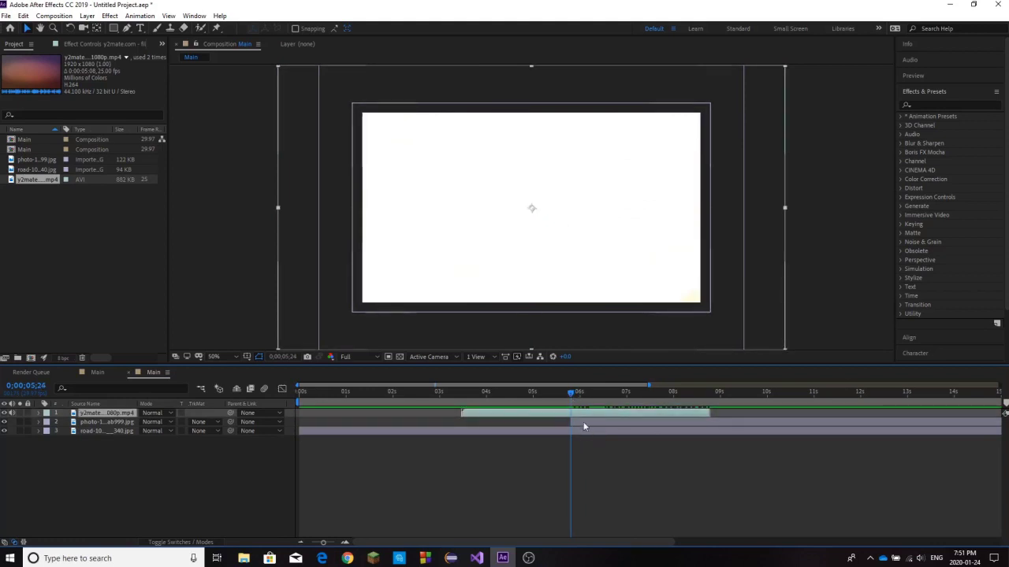
{"action": "left_click", "coordinate": [582, 425]}
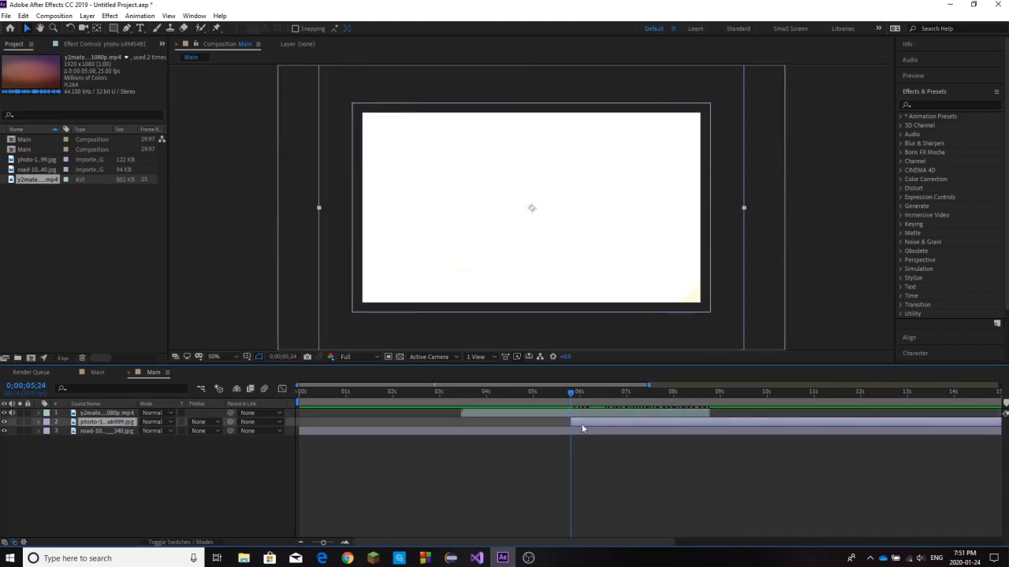
{"action": "left_click_drag", "start_coordinate": [572, 391], "coordinate": [570, 415]}
Step: Set the light-leak layer's blending mode to Add, then return to about 3;13
{"action": "left_click", "coordinate": [569, 413]}
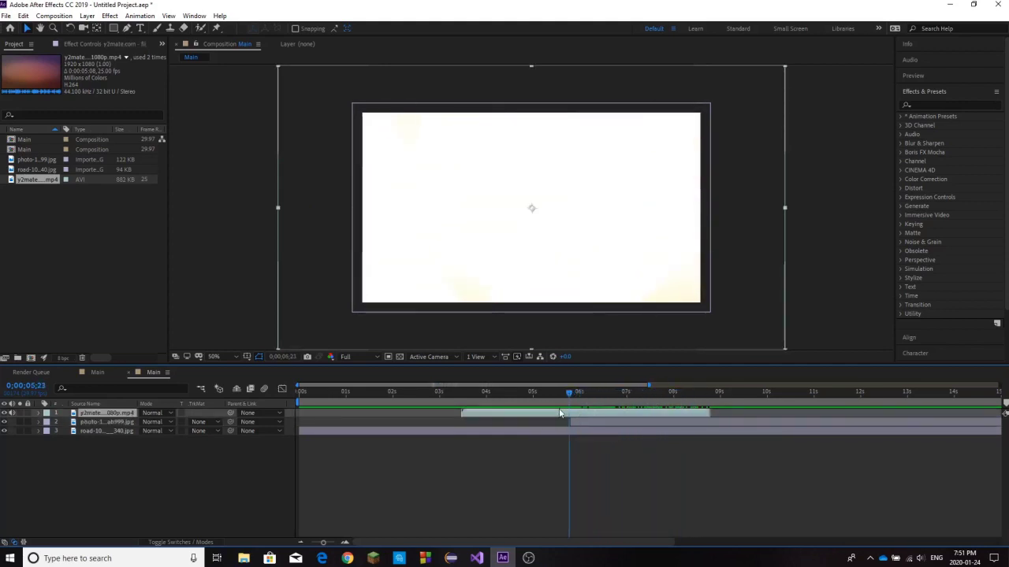
{"action": "left_click", "coordinate": [153, 413]}
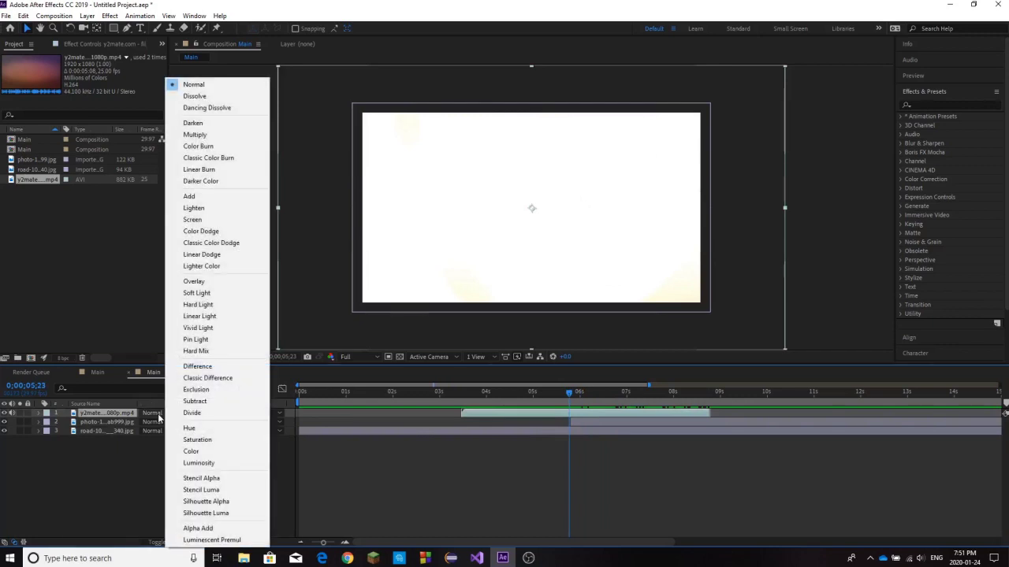
{"action": "left_click", "coordinate": [206, 199]}
{"action": "left_click", "coordinate": [235, 472]}
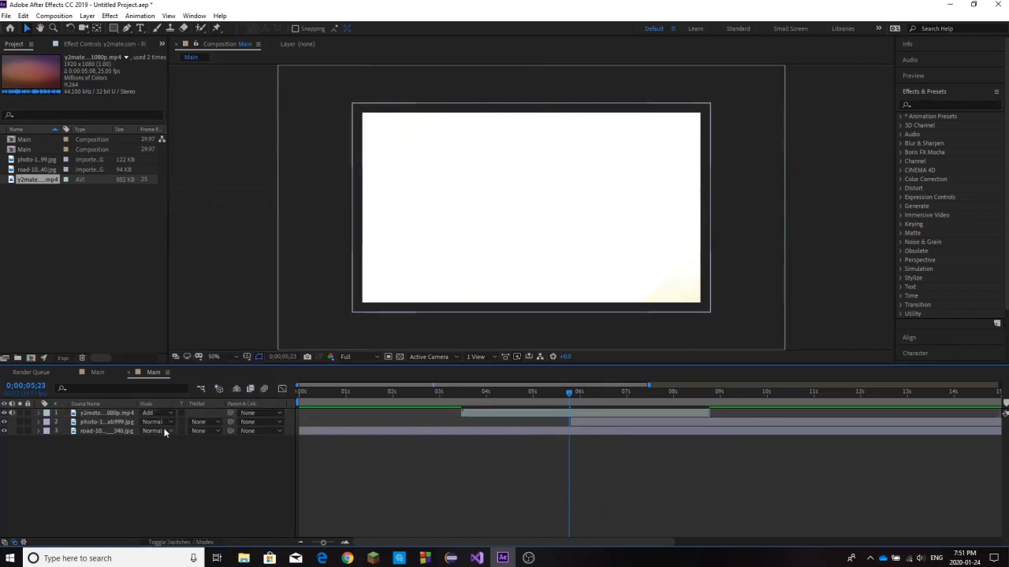
{"action": "left_click", "coordinate": [208, 543]}
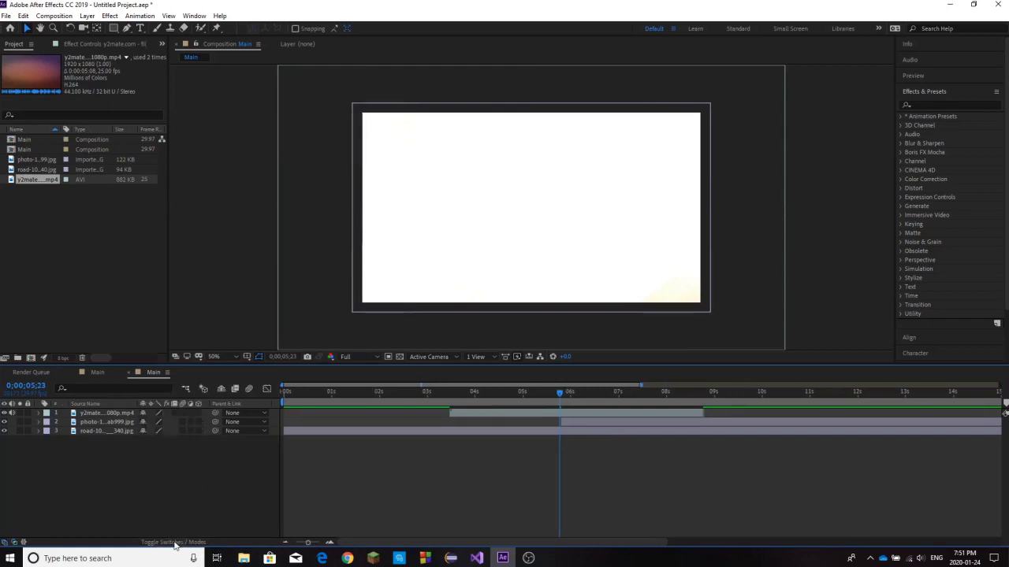
{"action": "left_click", "coordinate": [175, 543]}
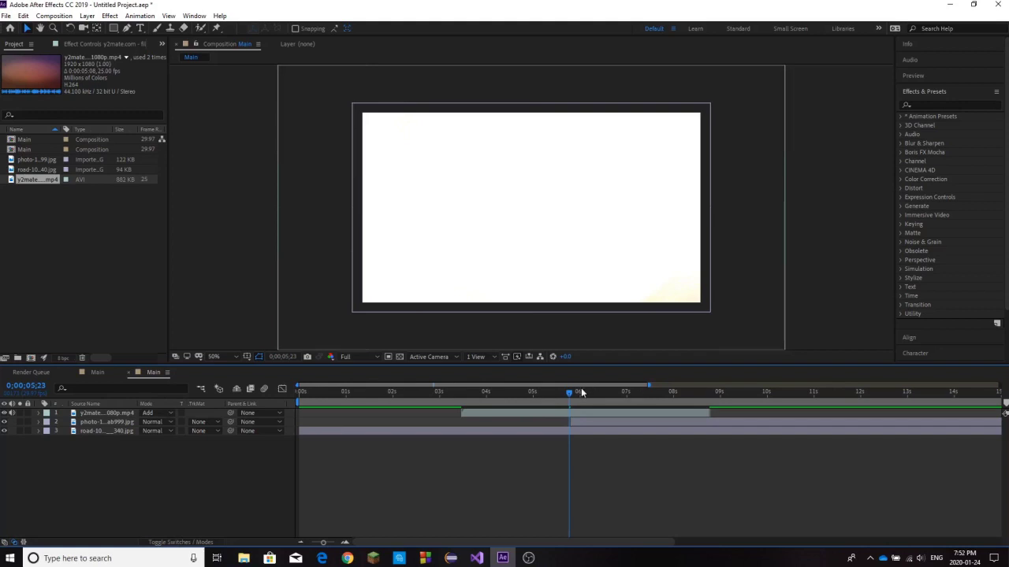
{"action": "left_click_drag", "start_coordinate": [557, 402], "coordinate": [451, 414]}
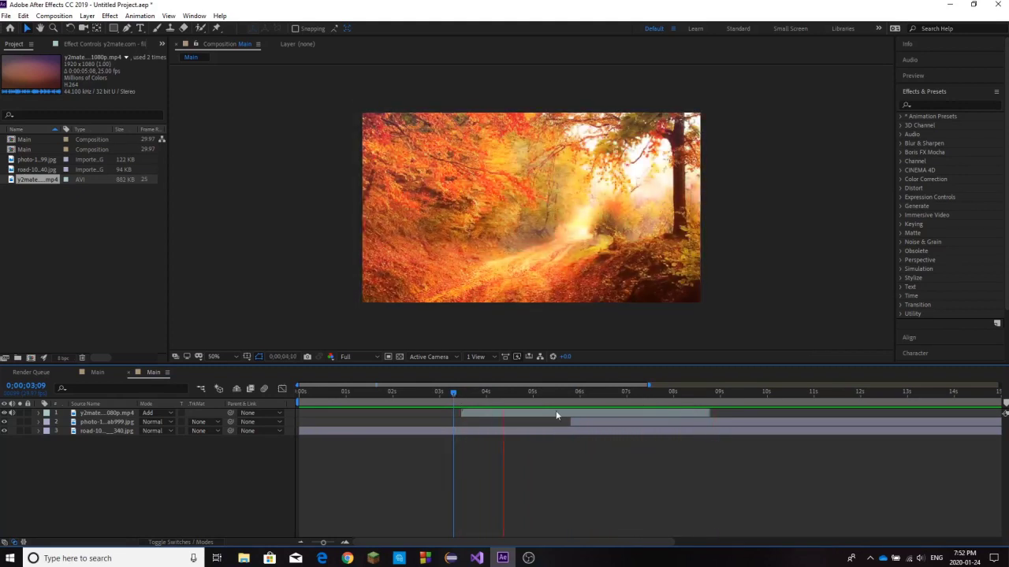
{"action": "left_click", "coordinate": [460, 394]}
Step: Add a starting 10% Opacity keyframe on the light-leak layer near 3;14
{"action": "left_click", "coordinate": [471, 411]}
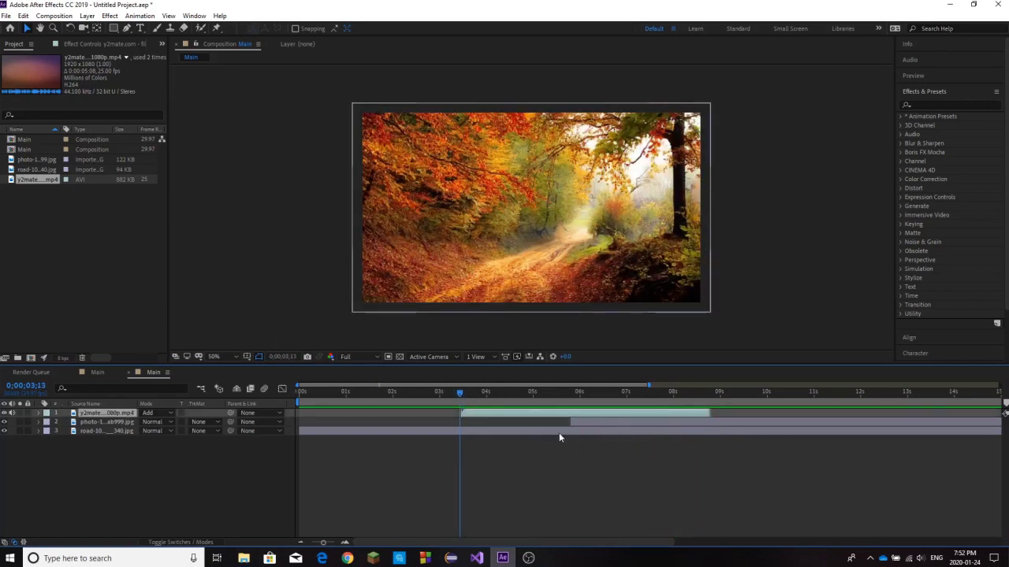
{"action": "key", "text": "t"}
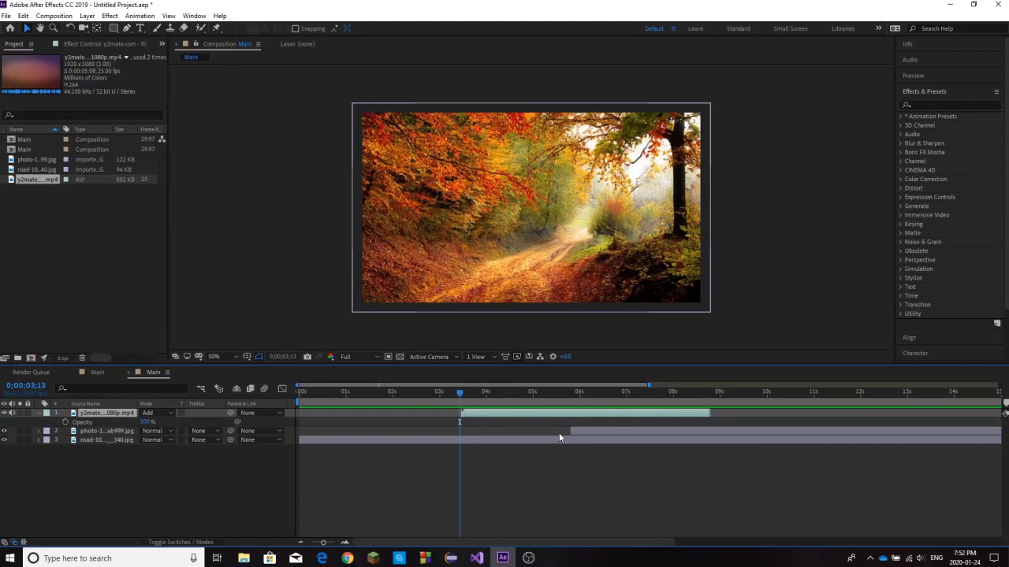
{"action": "left_click", "coordinate": [66, 422]}
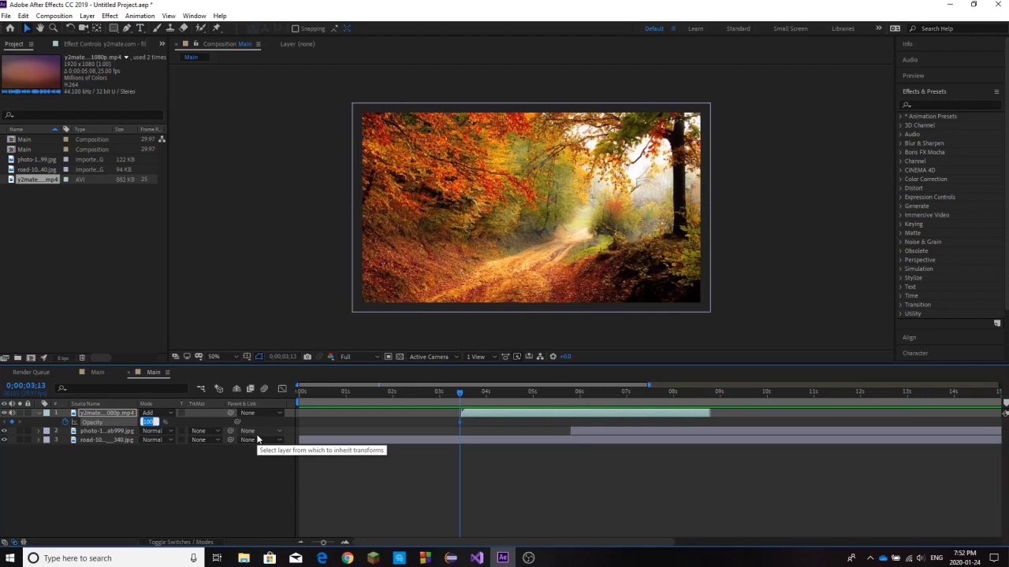
{"action": "key", "text": "Return"}
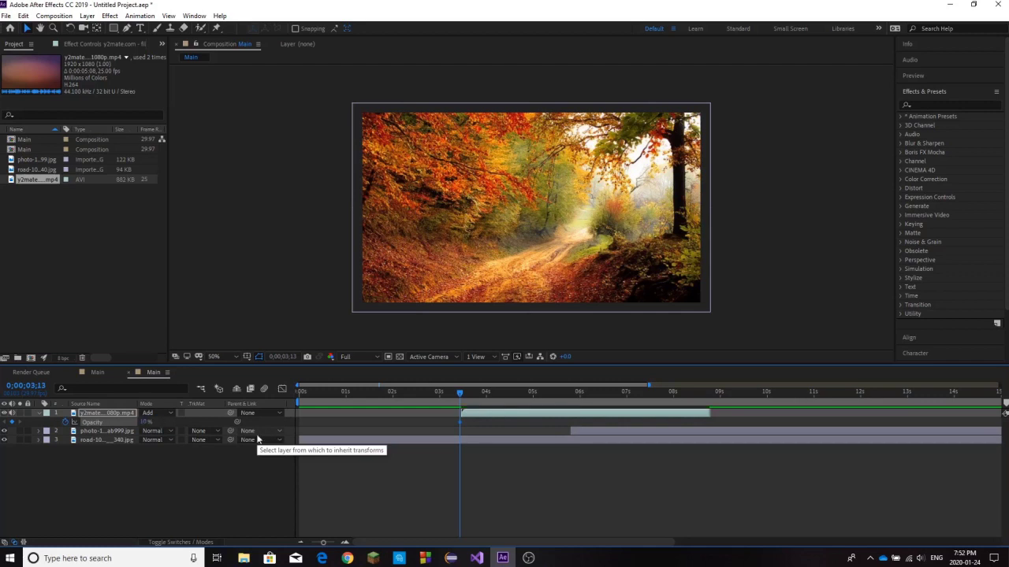
Step: Add a 90% opacity keyframe at the 5;24 cut
{"action": "left_click_drag", "start_coordinate": [461, 393], "coordinate": [572, 395]}
{"action": "left_click", "coordinate": [579, 434]}
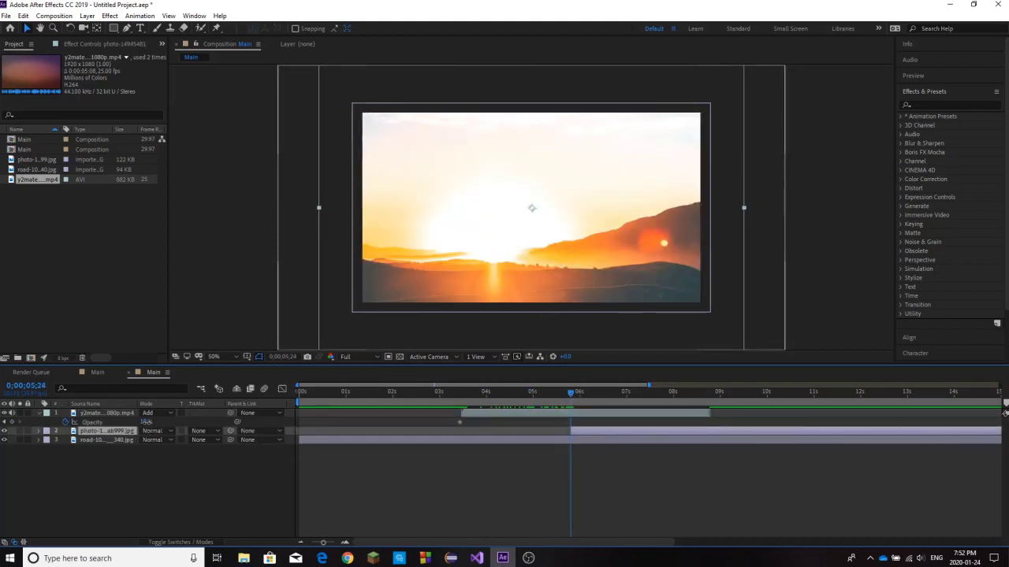
{"action": "left_click_drag", "start_coordinate": [145, 423], "coordinate": [156, 435]}
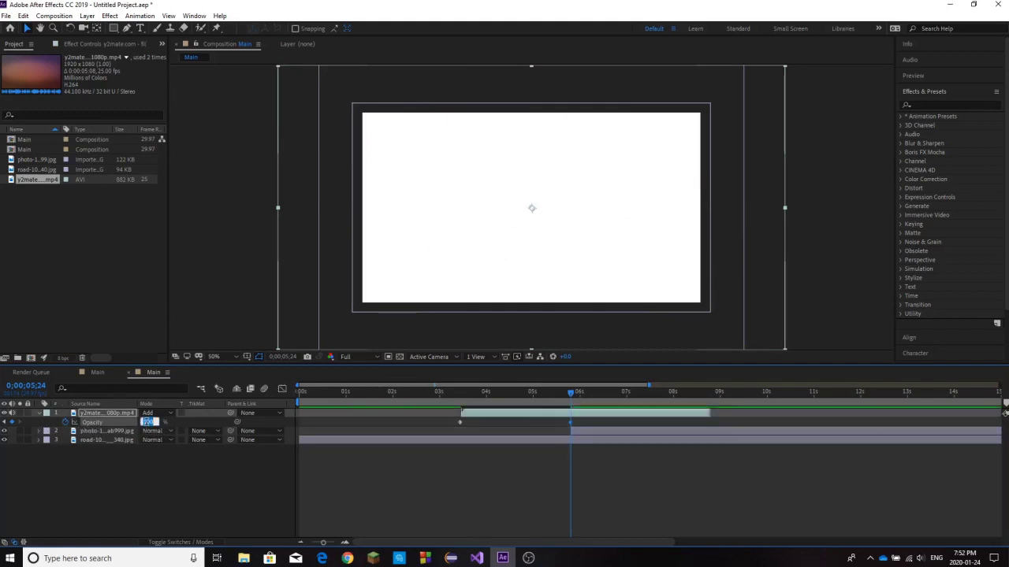
{"action": "type", "text": "90"}
{"action": "key", "text": "Return"}
Step: Add a 10% opacity keyframe near 8;21 at the leak's end
{"action": "left_click_drag", "start_coordinate": [571, 400], "coordinate": [706, 414]}
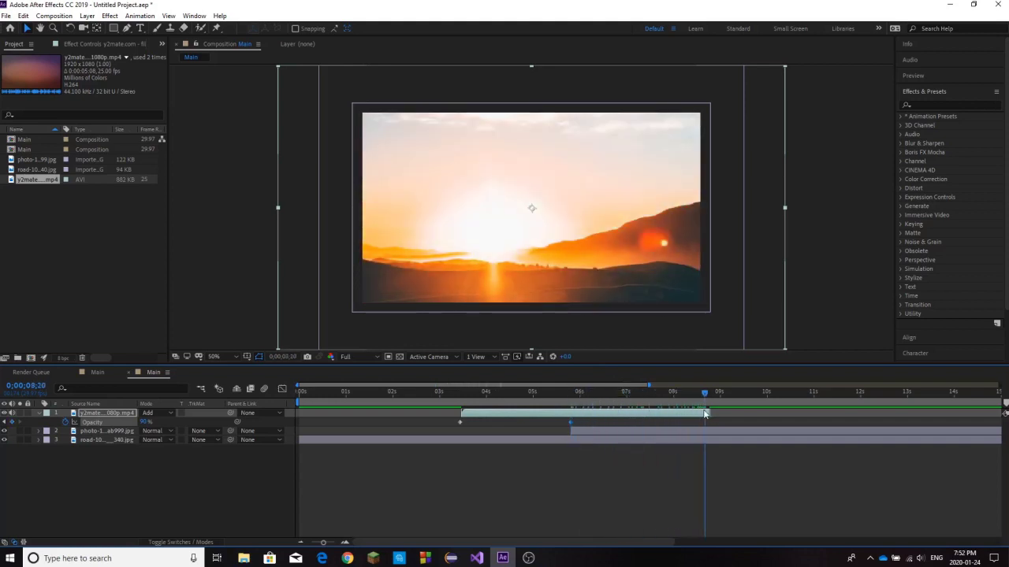
{"action": "left_click", "coordinate": [144, 422]}
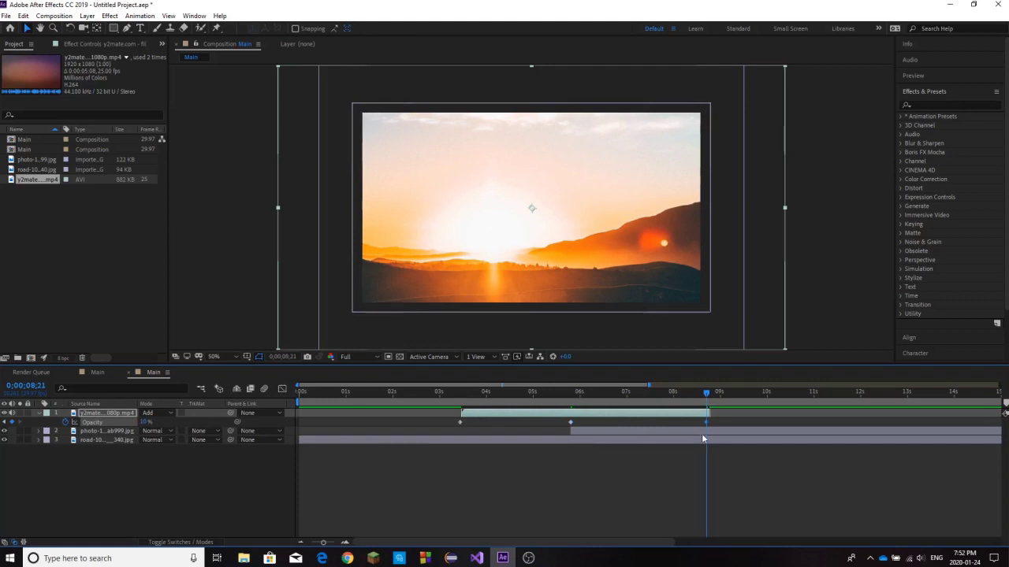
{"action": "left_click_drag", "start_coordinate": [705, 392], "coordinate": [784, 430]}
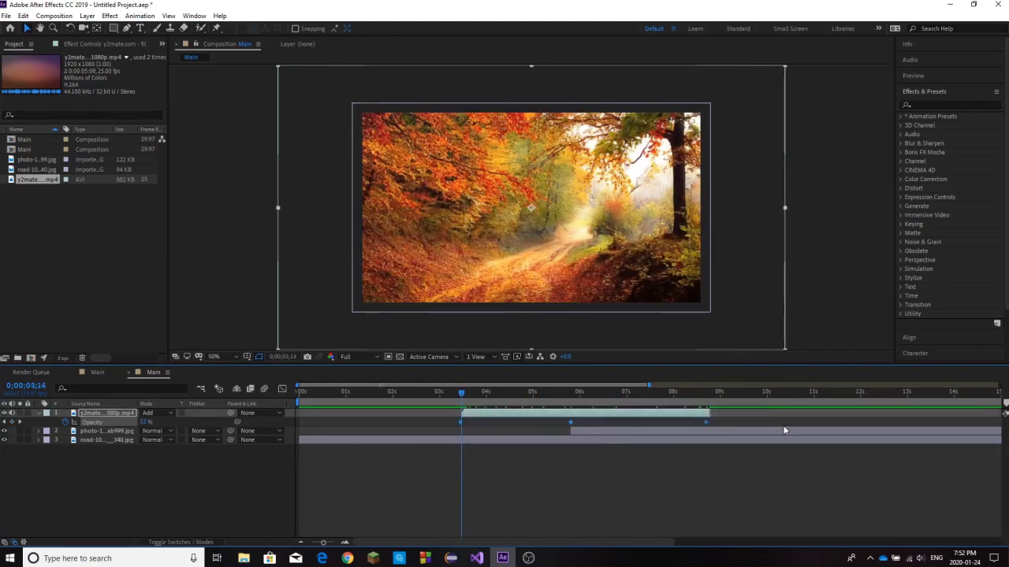
Step: Apply Easy Ease to the three opacity keyframes
{"action": "right_click", "coordinate": [707, 423]}
{"action": "mouse_move", "coordinate": [740, 424]}
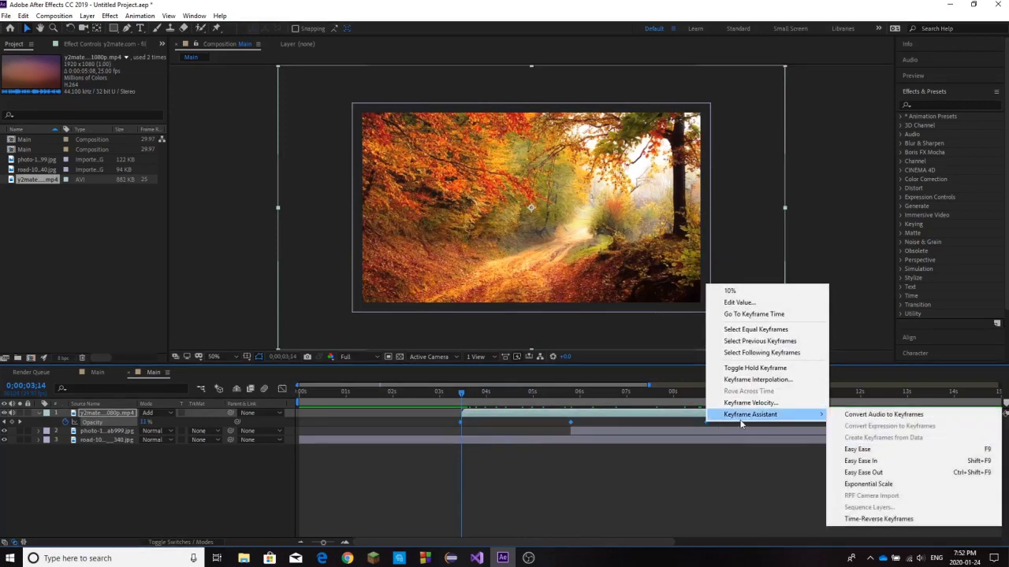
{"action": "left_click", "coordinate": [857, 450]}
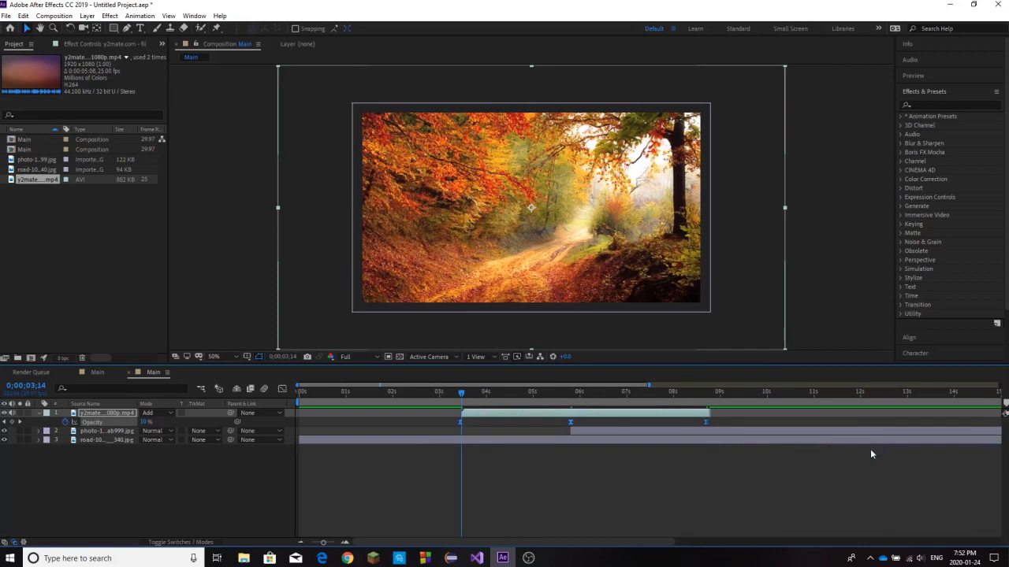
Step: Preview the transition and move the work area start to about 3 seconds
{"action": "key", "text": "space"}
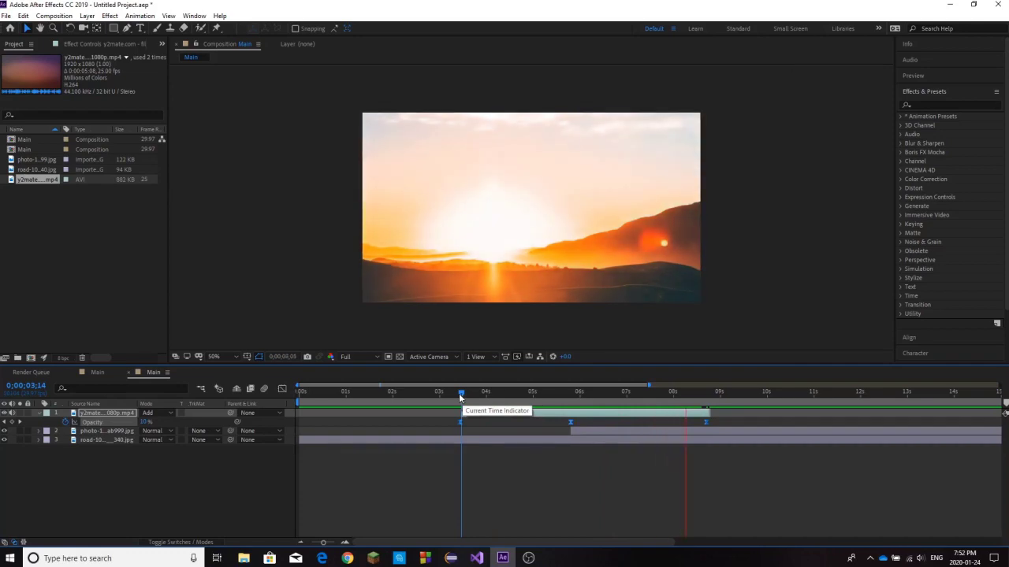
{"action": "left_click_drag", "start_coordinate": [460, 397], "coordinate": [430, 413]}
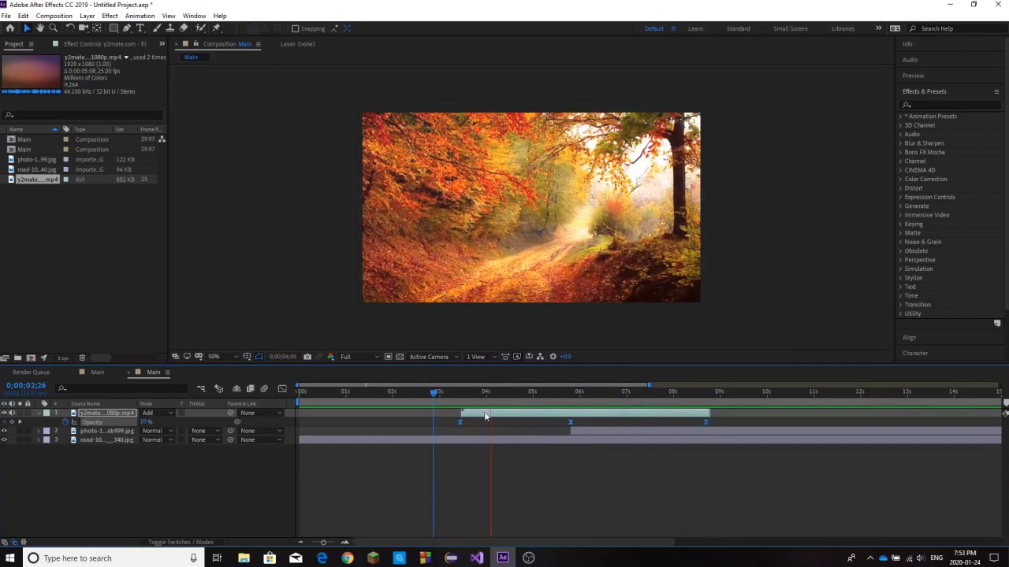
{"action": "left_click", "coordinate": [440, 396]}
{"action": "left_click_drag", "start_coordinate": [305, 398], "coordinate": [426, 398]}
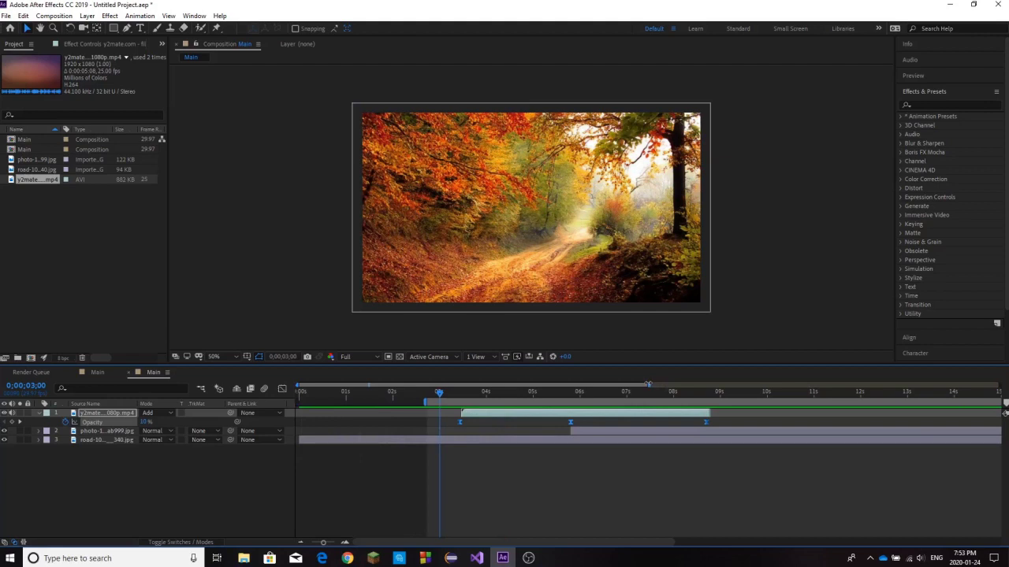
Step: End the work area at about 10 seconds and preview the light-leak transition
{"action": "left_click_drag", "start_coordinate": [647, 384], "coordinate": [1005, 385]}
{"action": "left_click", "coordinate": [976, 404]}
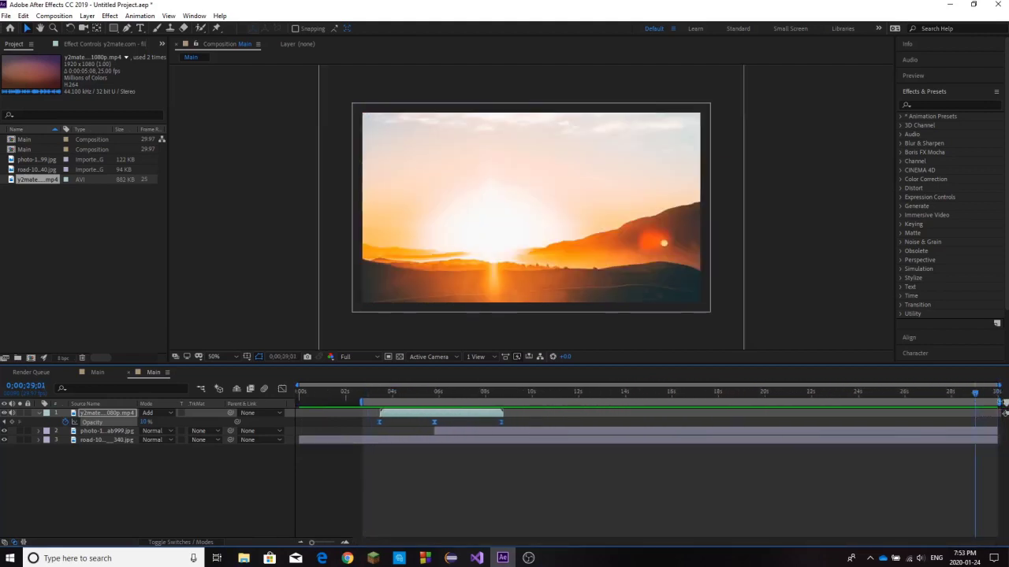
{"action": "left_click_drag", "start_coordinate": [999, 402], "coordinate": [531, 401]}
{"action": "key", "text": "space"}
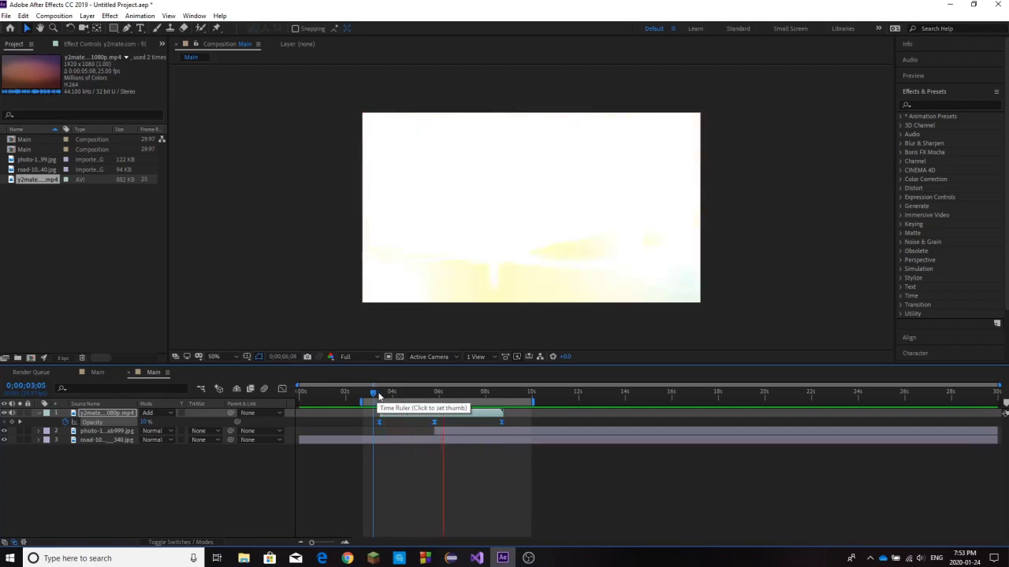
{"action": "left_click", "coordinate": [377, 392]}
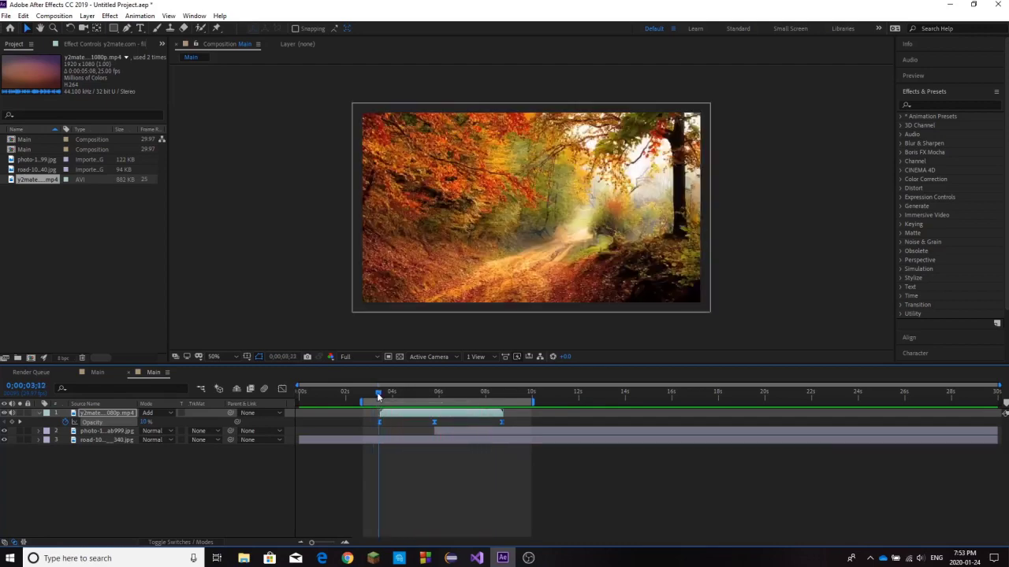